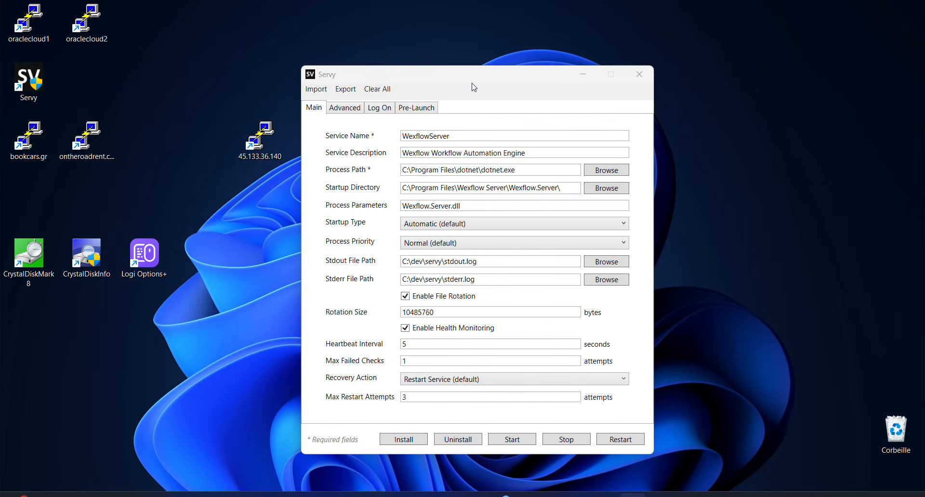
- Review the WexflowServer service's main settings, including the available startup types and recovery actions
left_click_drag(472, 80, 464, 66)
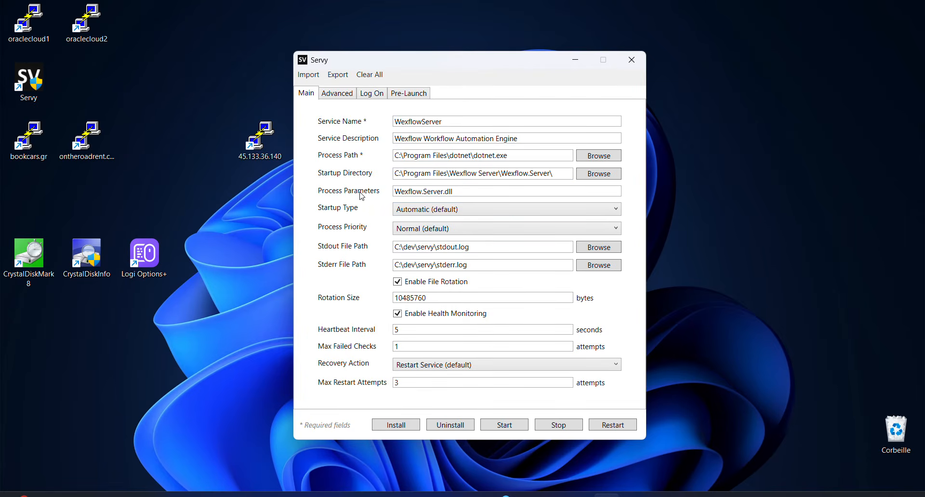
left_click(474, 212)
left_click(474, 214)
left_click(422, 366)
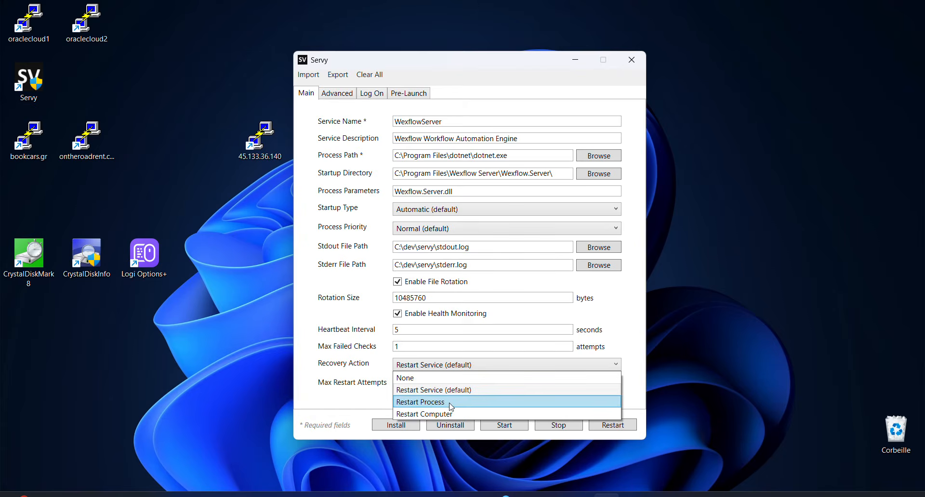
left_click(349, 403)
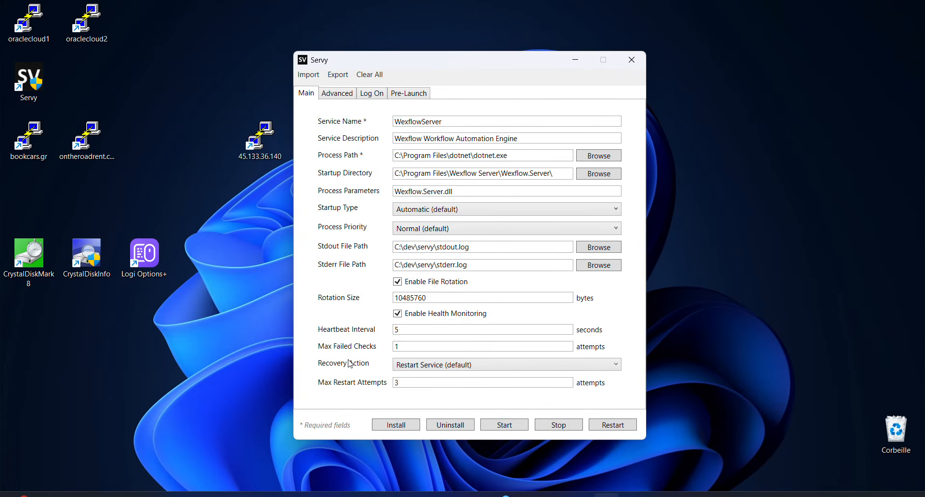
- Review the advanced settings for the service's environment variables and service dependencies
left_click(344, 95)
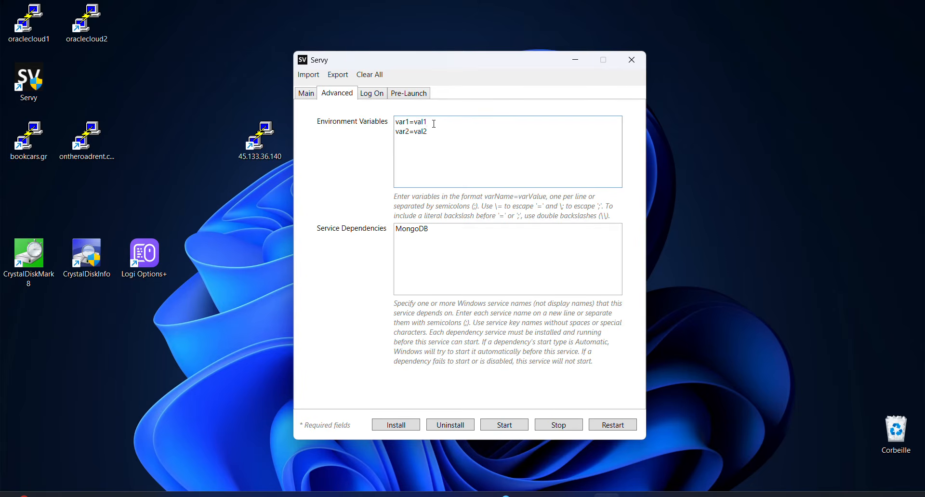
double_click(408, 229)
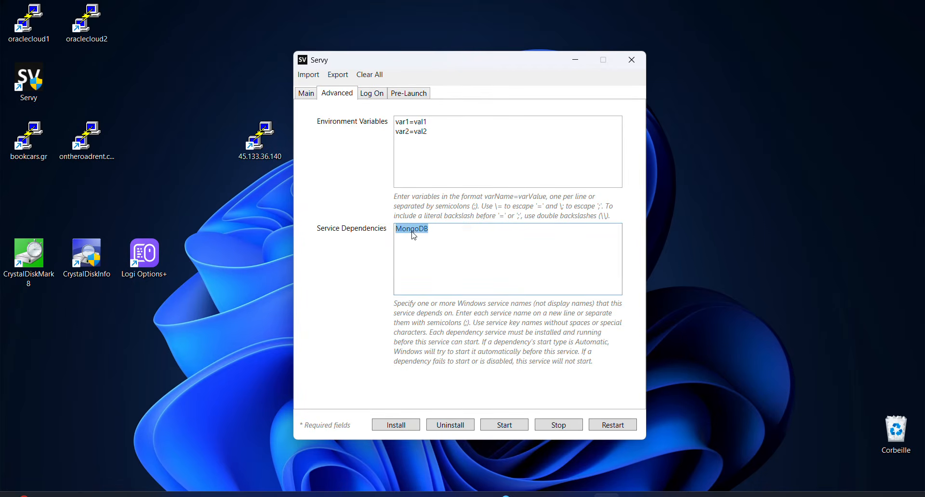
left_click(447, 232)
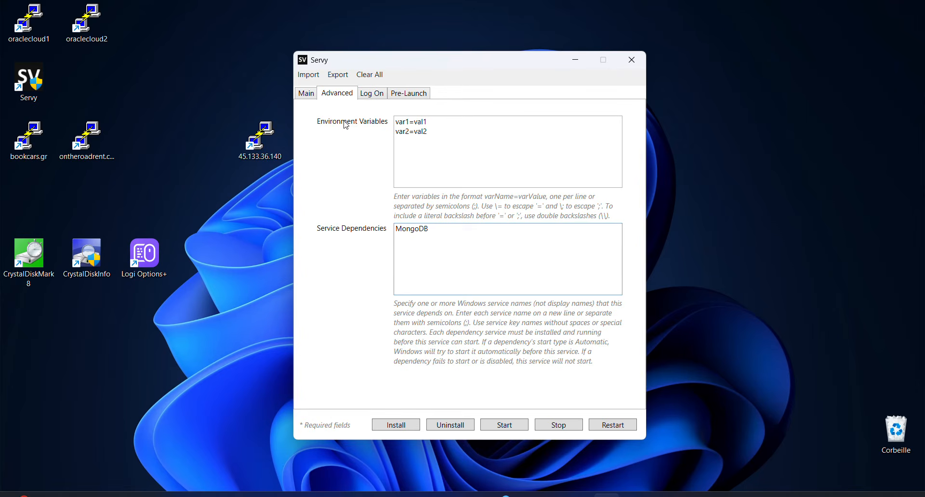
- Review the service's log-on options, switching to User Account and back to Run As Local System
left_click(368, 96)
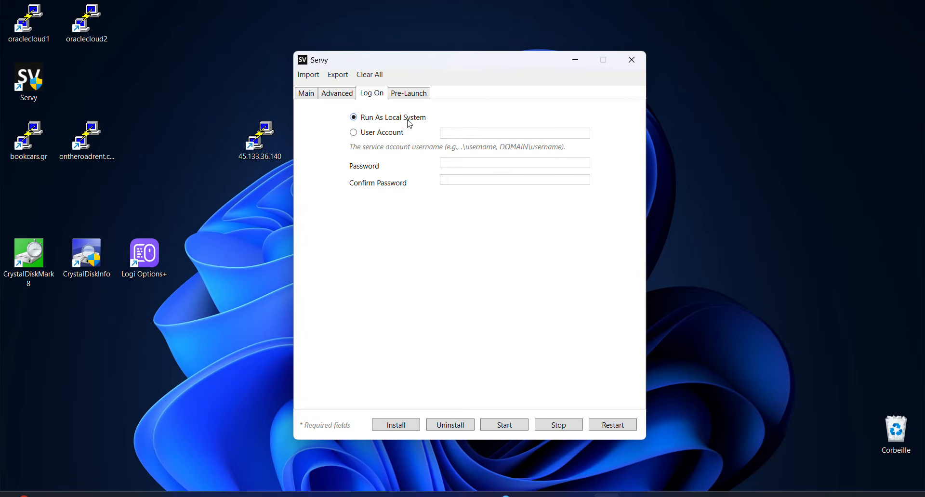
left_click(386, 135)
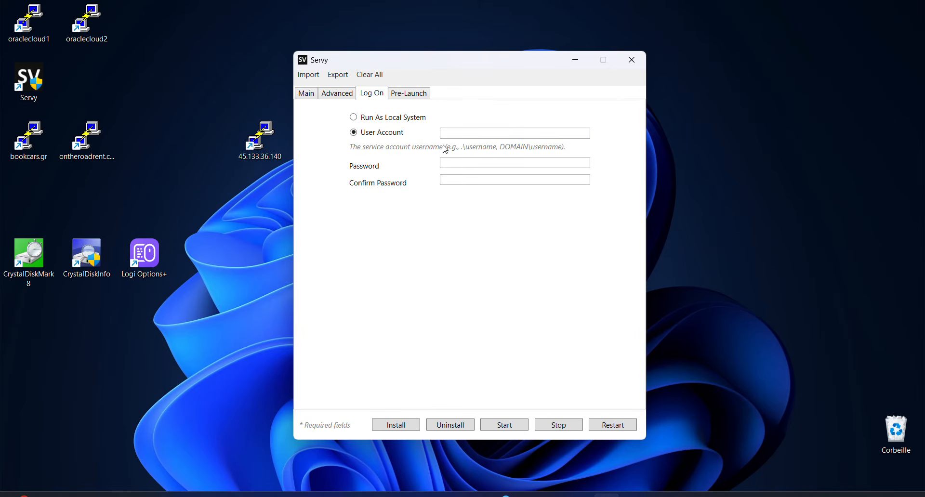
left_click(386, 118)
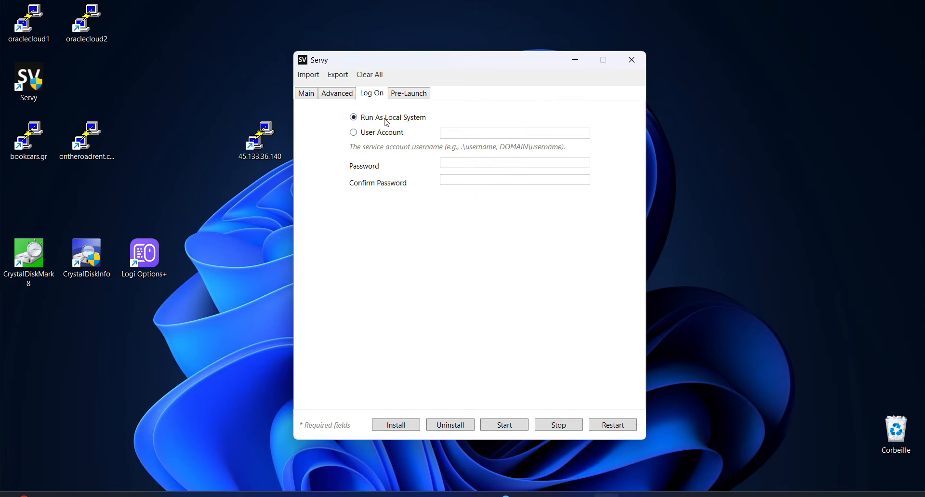
- Review the pre-launch script settings and return to the service's main settings
left_click(403, 94)
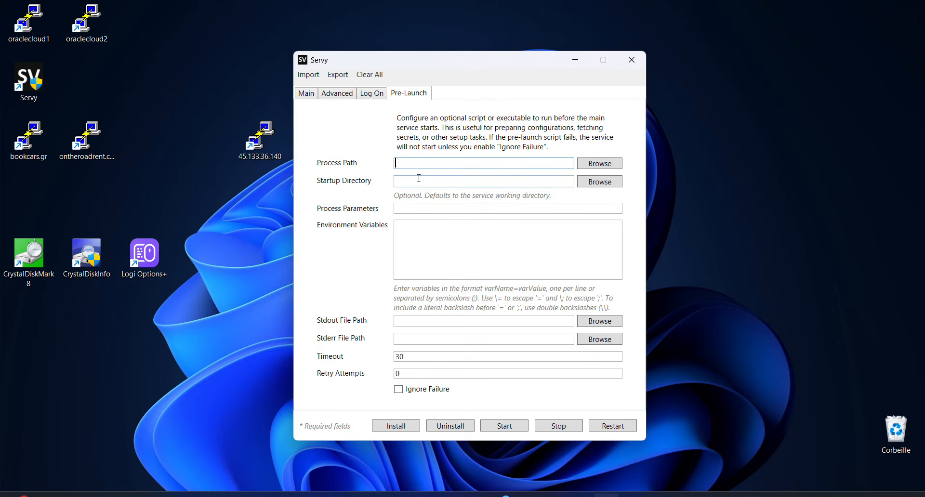
left_click(431, 162)
left_click(313, 98)
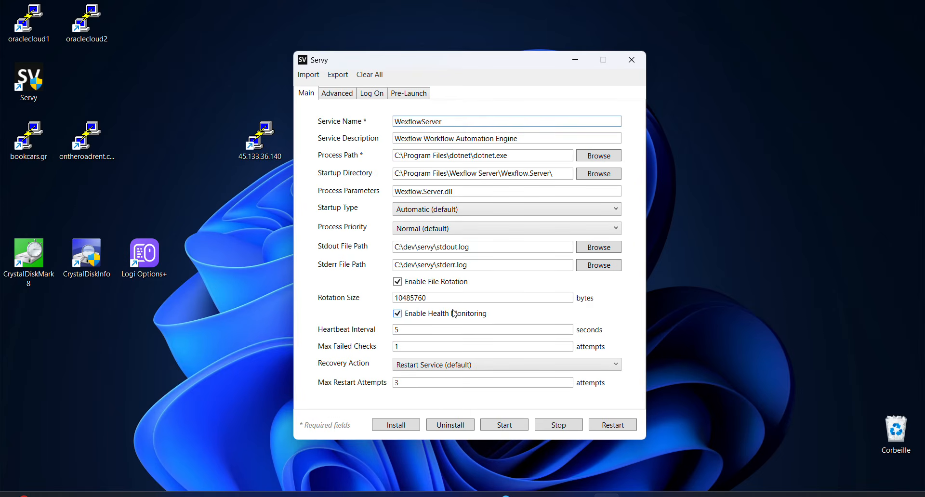
- Install the WexflowServer service with the current configuration and start it
left_click(410, 425)
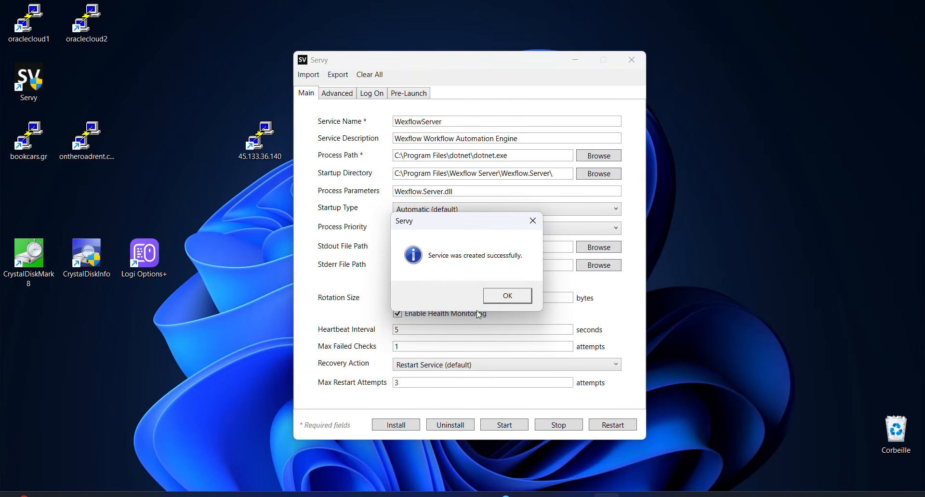
left_click(520, 297)
left_click(512, 428)
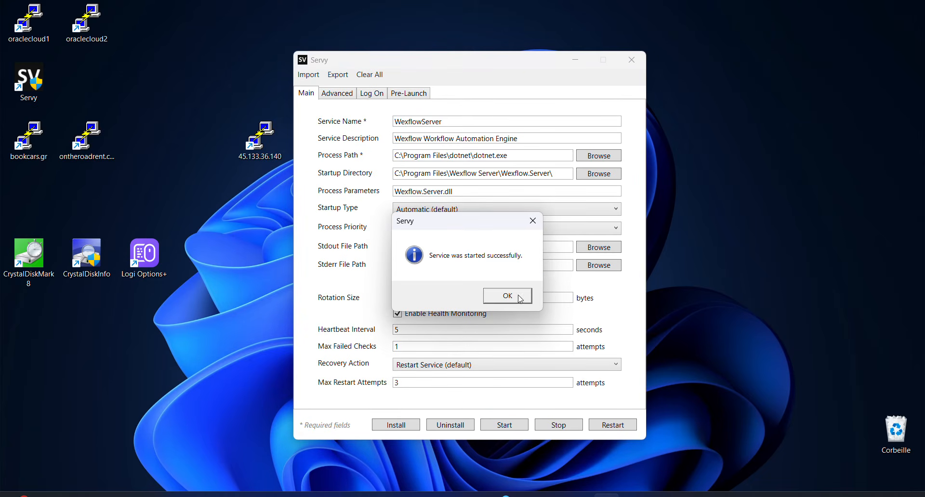
left_click(520, 298)
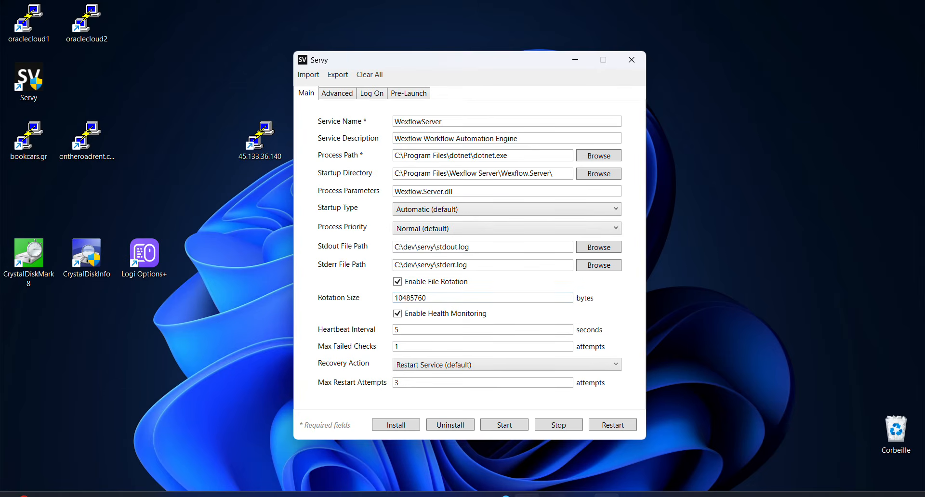
- Check the WexflowServer entry in the Windows Services console and minimize the console
left_click(526, 495)
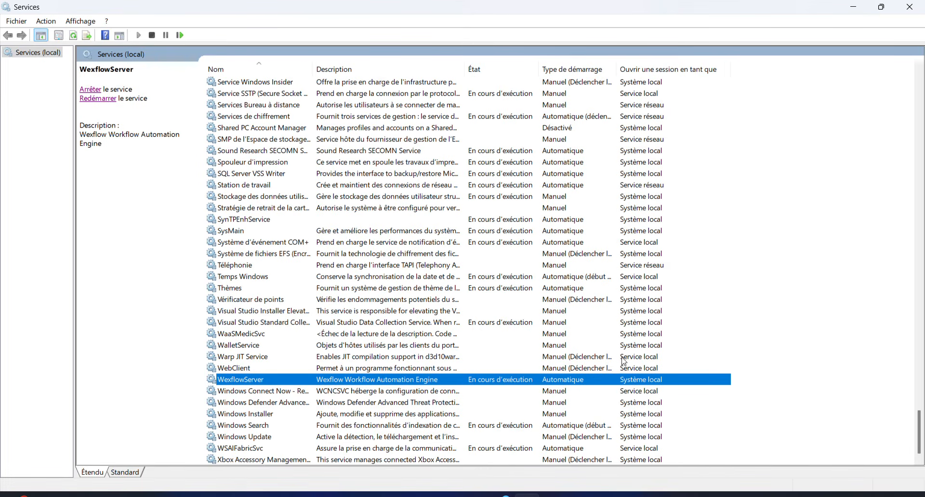
left_click(855, 8)
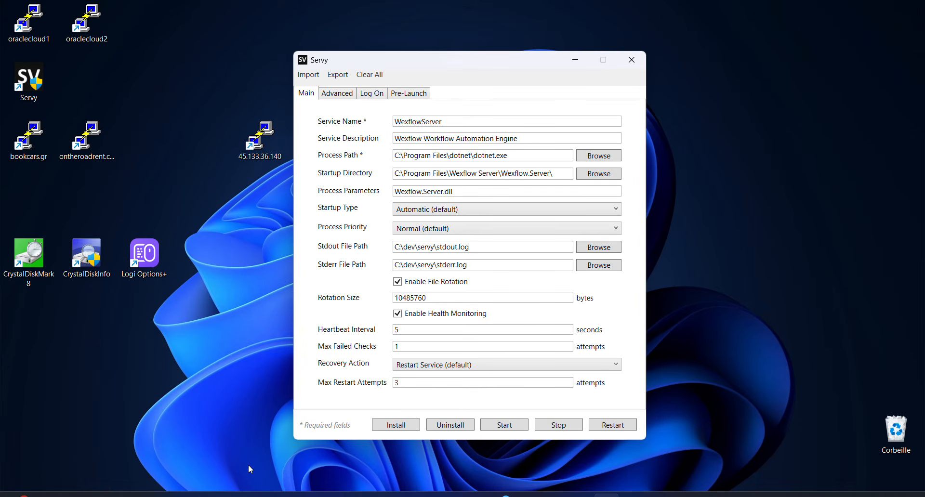
- Switch to the Wexflow dashboard at localhost:8000 in Chrome and reload it
left_click(239, 495)
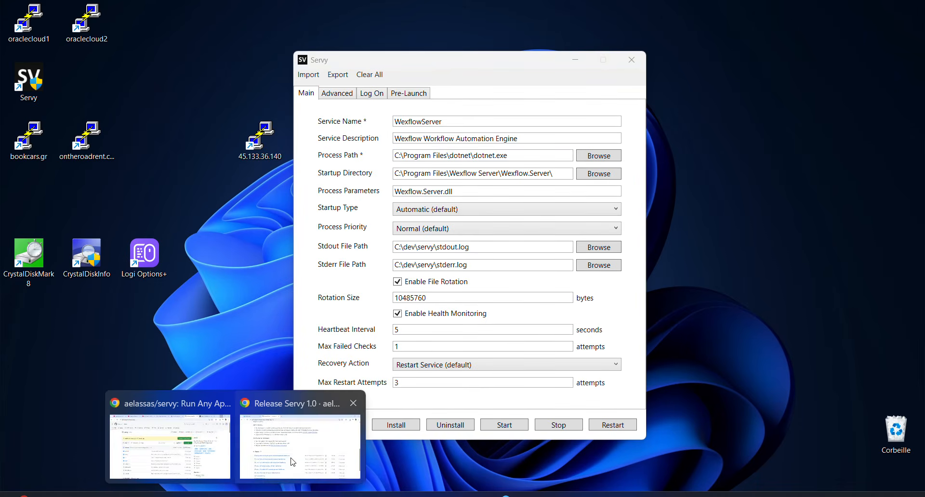
left_click(293, 463)
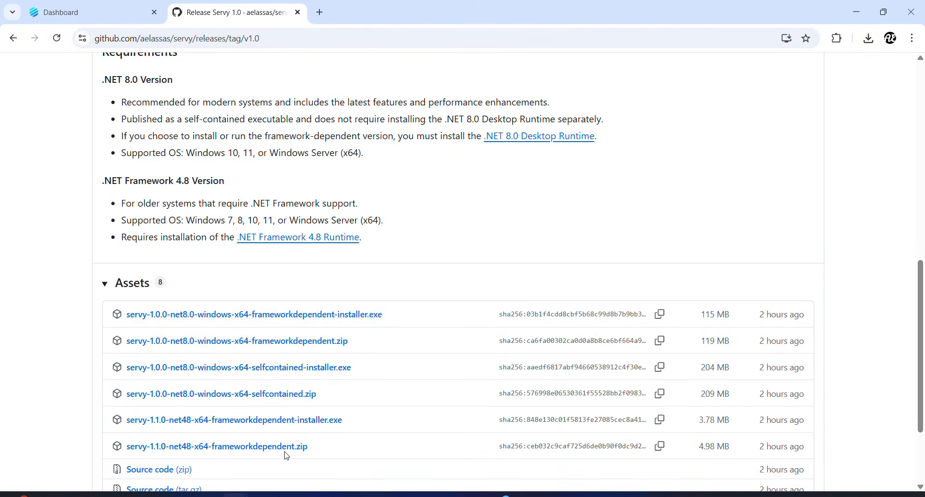
left_click(107, 8)
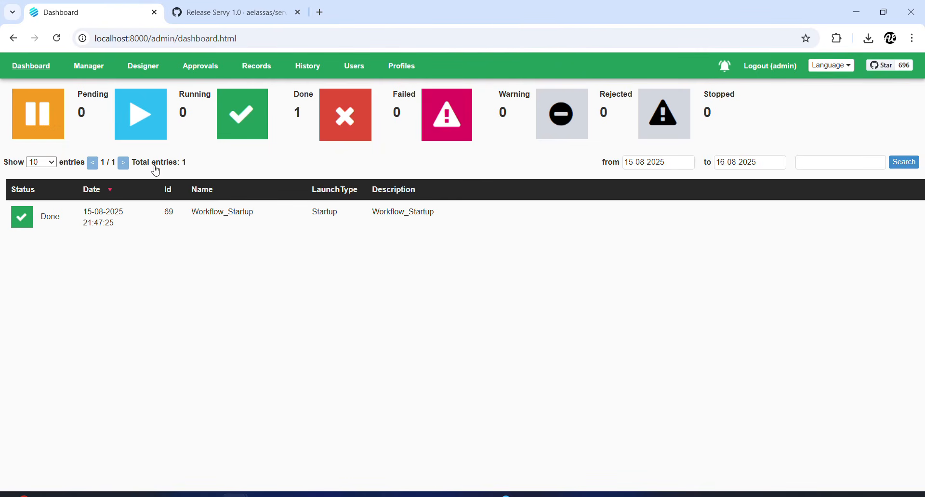
left_click(57, 38)
- Refresh the Application log in Event Viewer and find the Servy event reporting the started child process's PID
left_click(555, 495)
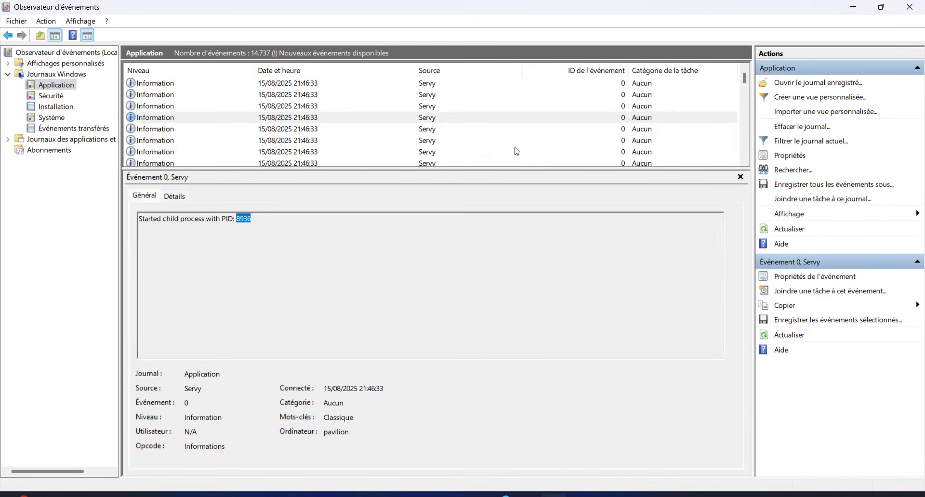
left_click(506, 121)
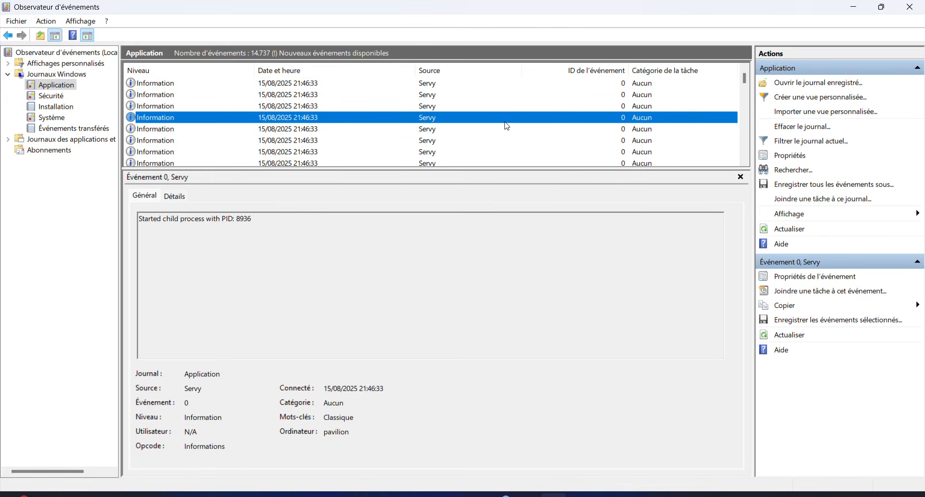
key("F5")
key("Down")
key("Down")
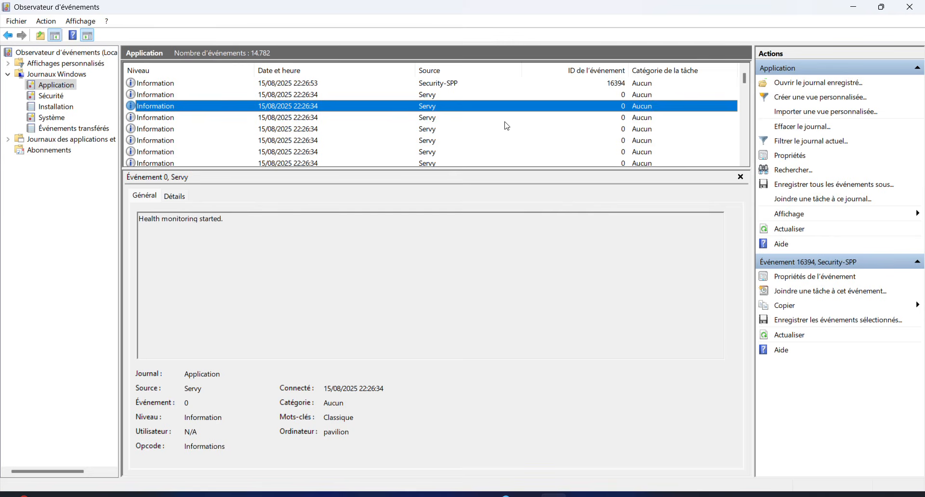
key("Down")
key("Down")
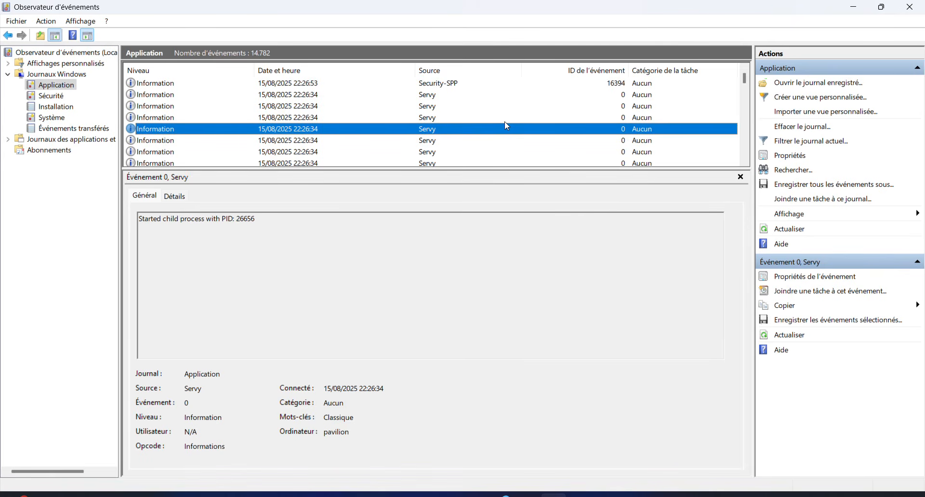
double_click(251, 221)
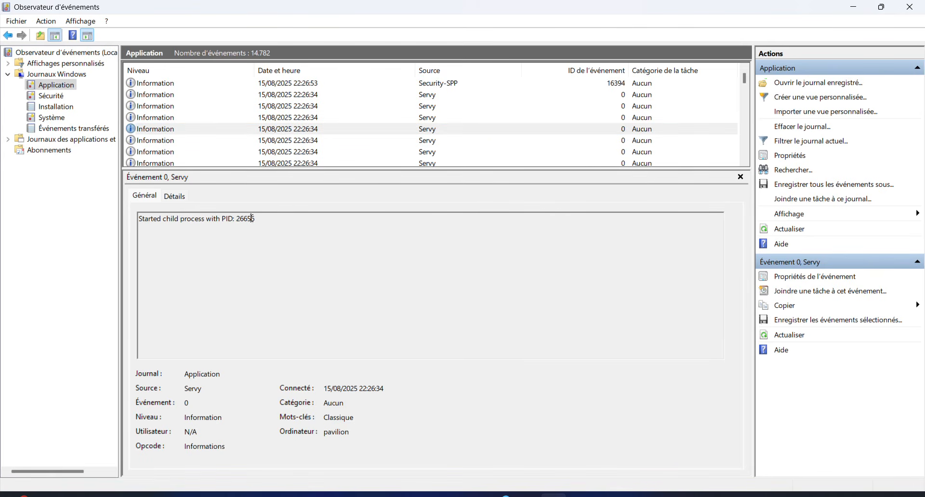
left_click(854, 7)
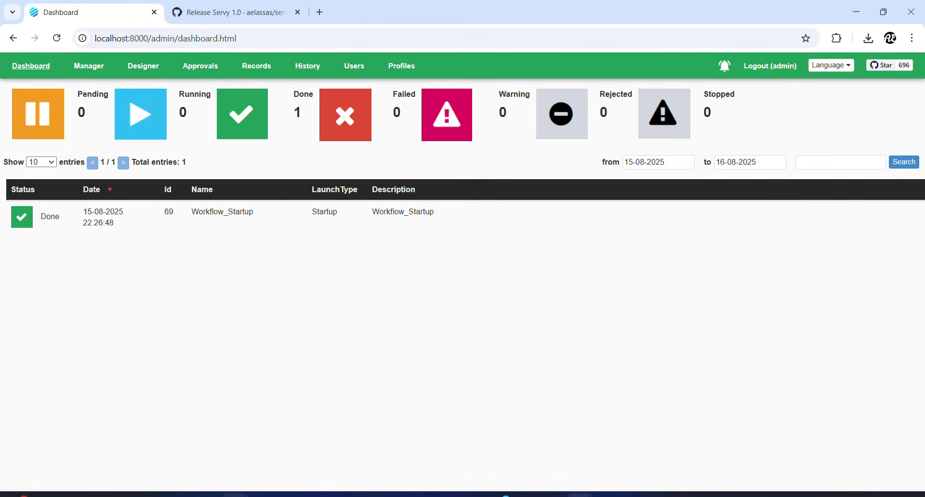
- In the administrator PowerShell window, force-terminate the service's child process with taskkill /f /pid 26656
mouse_move(580, 495)
left_click(535, 467)
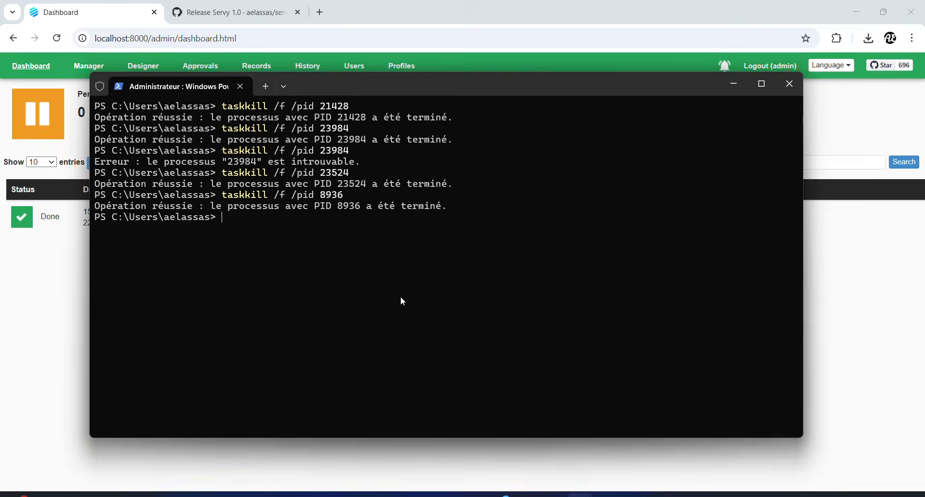
key("Up")
key("BackSpace")
key("BackSpace")
key("BackSpace")
key("BackSpace")
type("26656")
key("Return")
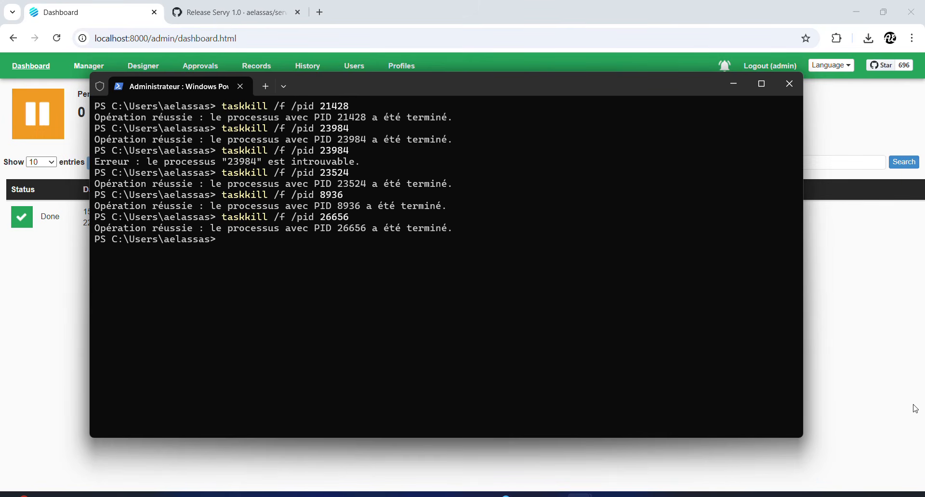
- Return to the Wexflow dashboard in Chrome, reload it to check the service's recovery, and minimize the browser
left_click(733, 83)
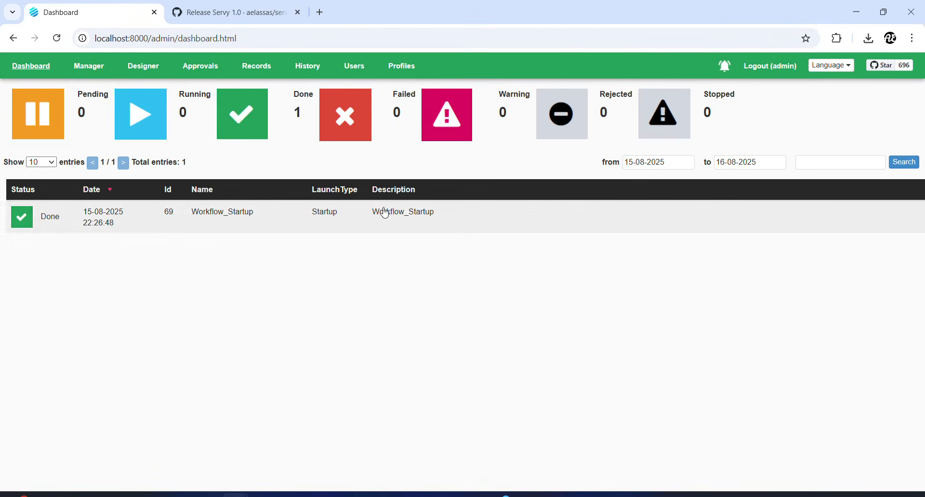
left_click(57, 38)
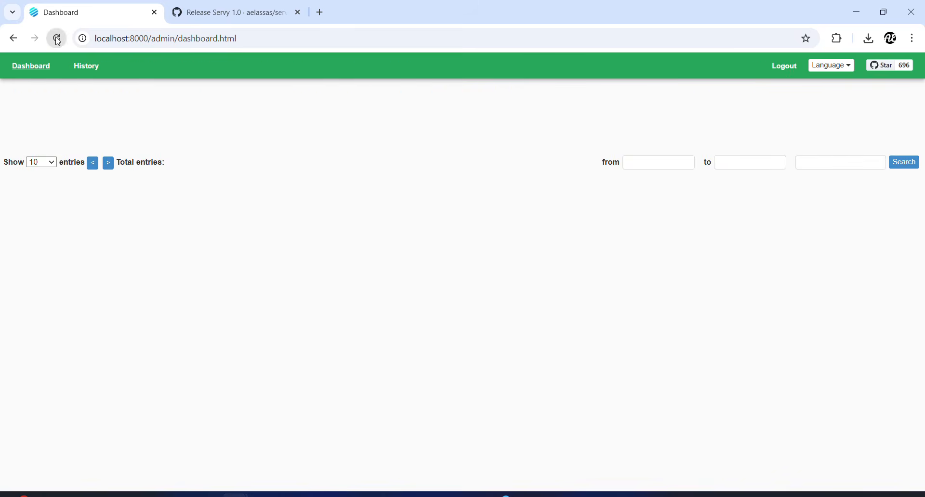
left_click(856, 7)
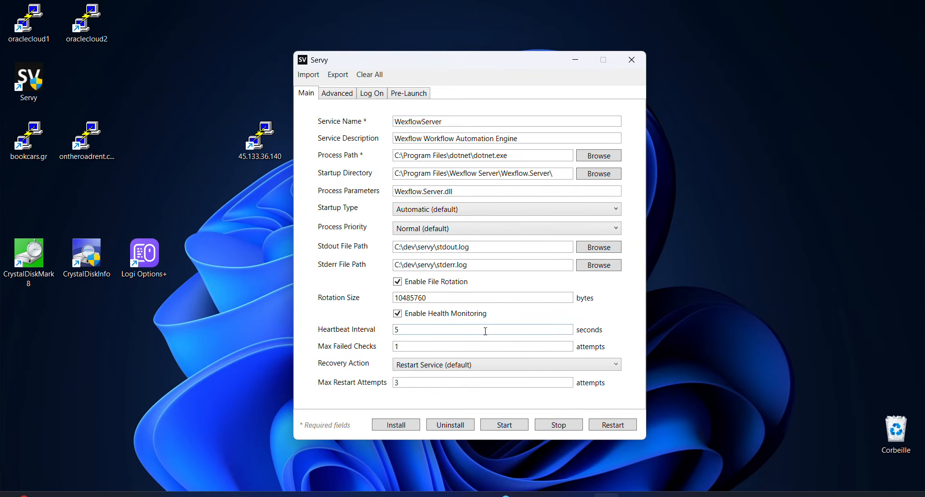
- Uninstall the WexflowServer service in Servy and minimize the window
left_click(459, 431)
left_click(522, 296)
left_click(577, 64)
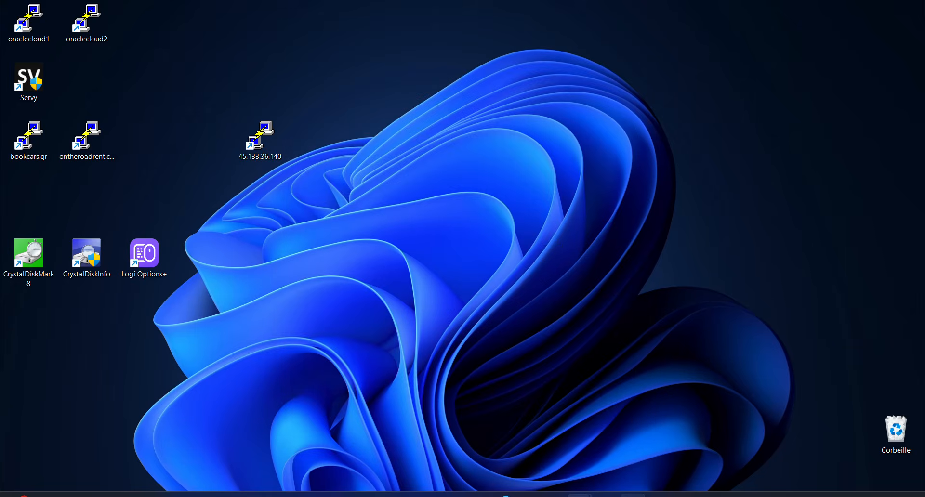
- In the PowerShell window at C:\Program Files\Servy\cli, run .\servy-cli --help to list the available commands
mouse_move(634, 495)
left_click(651, 460)
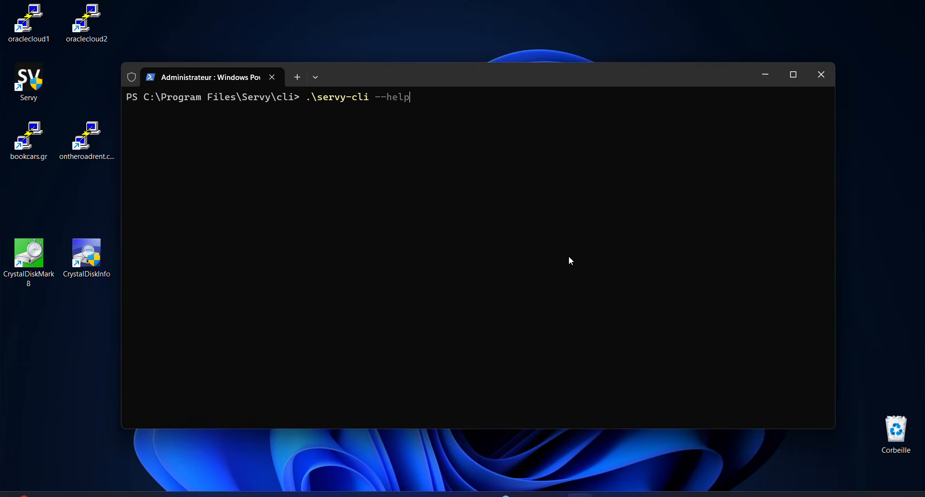
left_click_drag(490, 83, 503, 75)
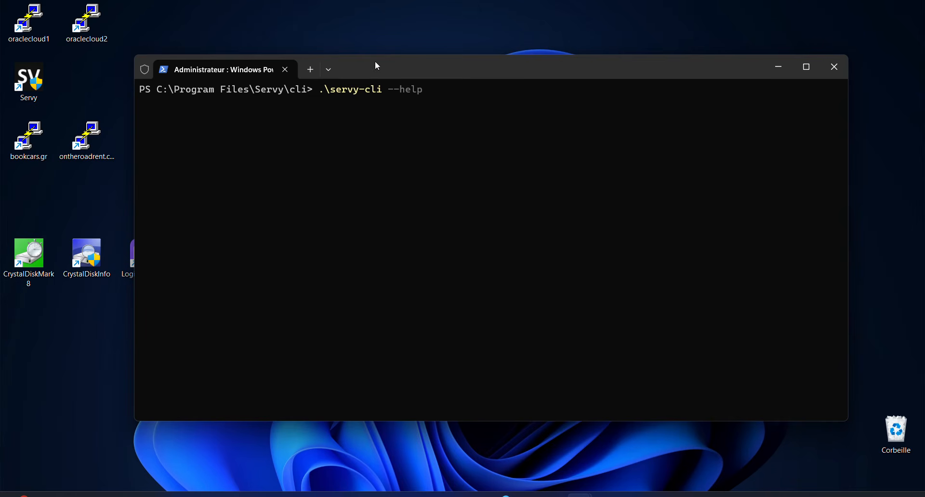
key("Return")
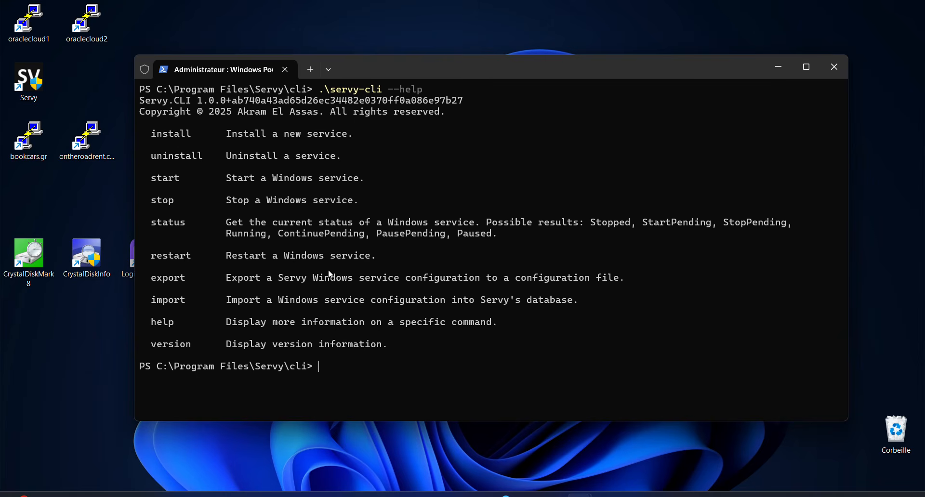
- Run .\servy-cli install --help and look through the options available for installing a service
key("Up")
key("BackSpace")
key("BackSpace")
key("BackSpace")
key("BackSpace")
key("BackSpace")
key("BackSpace")
type("install ")
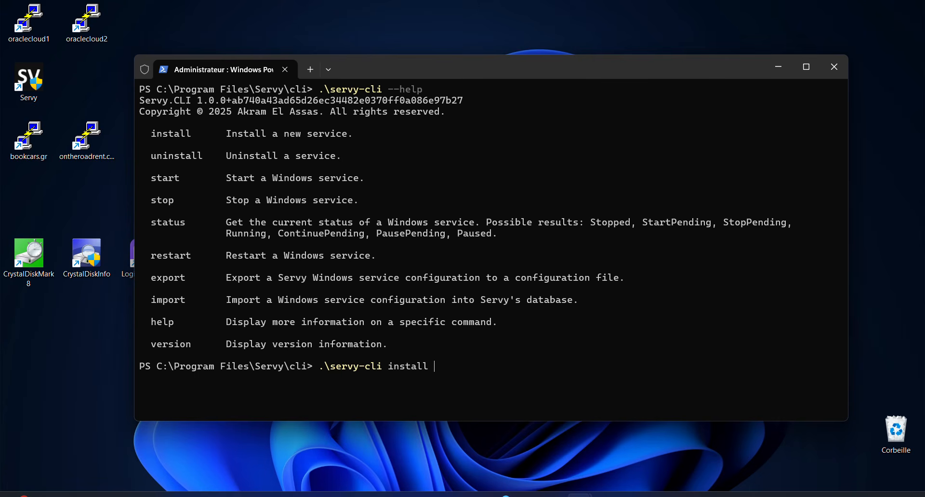
type("--help")
key("Return")
scroll(330, 276, "up", 10)
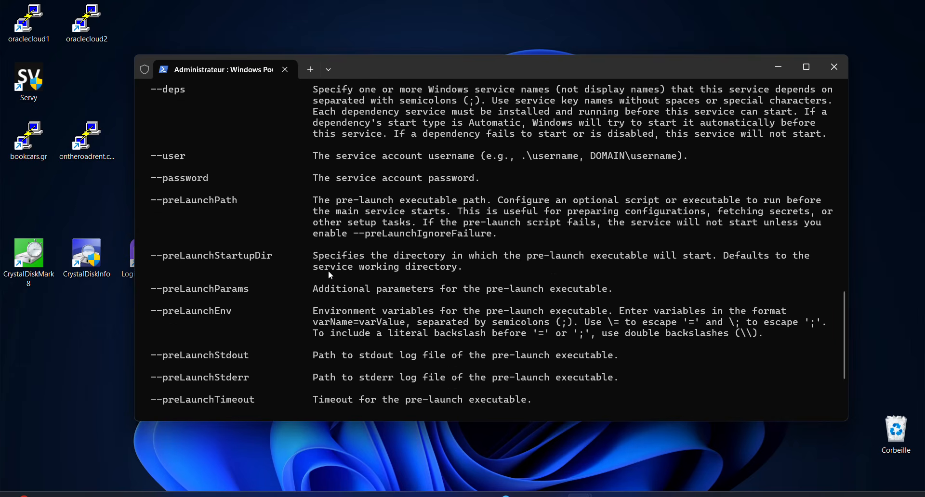
scroll(331, 275, "up", 8)
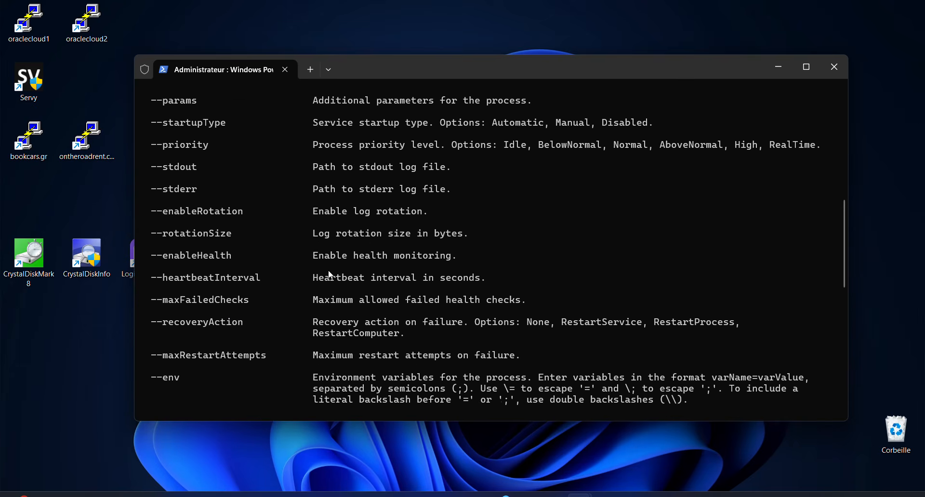
scroll(330, 275, "down", 12)
scroll(331, 274, "down", 5)
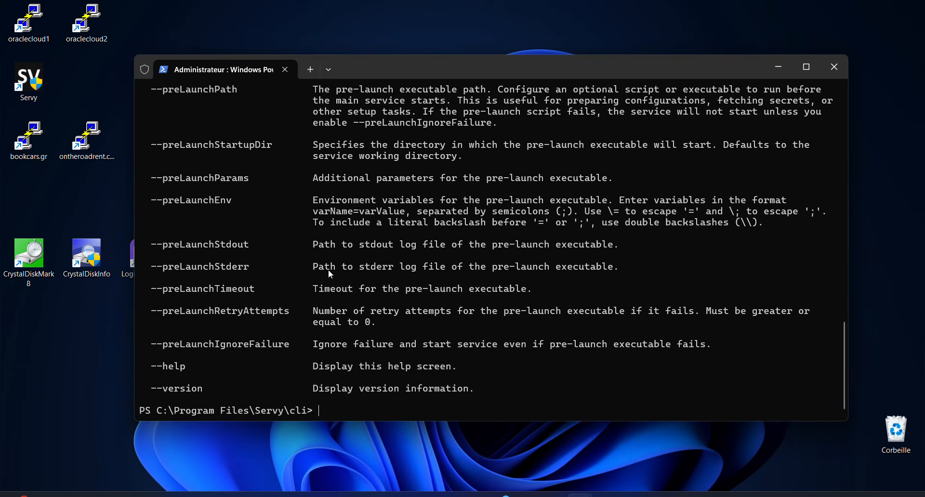
- Clear the console and run .\servy-cli.exe install --name "WexflowServer" --description "Wexflow Engine" --path "C:\Program Files\dotnet\dotnet.exe" --startupDir "C:\Program Files\Wexflow Server\Wexflow.Server" --params "Wexflow.Server.dll"
type("cls")
key("Return")
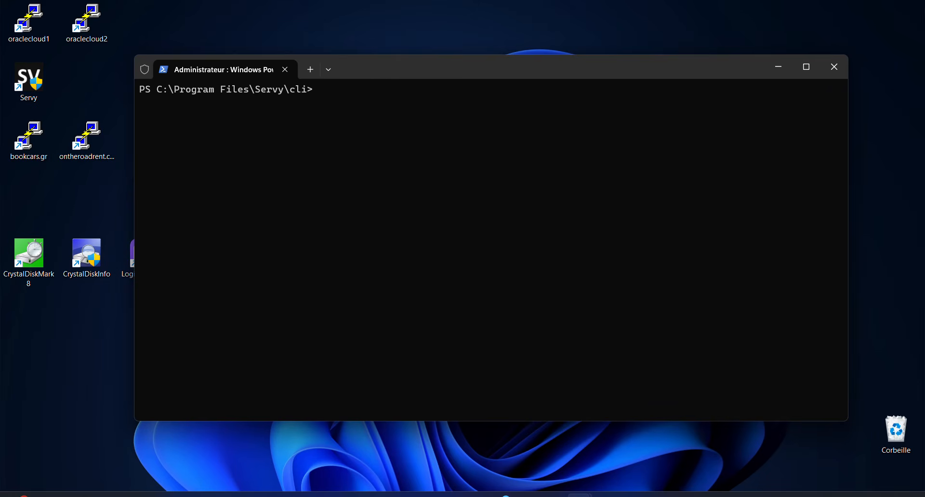
type(".\\servy-cli --help")
key("Up")
key("Up")
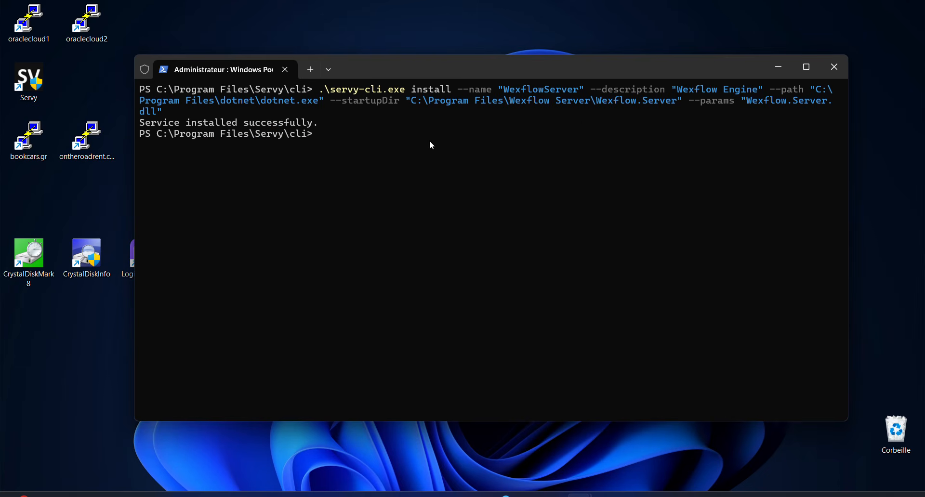
- Start the installed service from the command line with .\servy-cli.exe start -n WexflowServer
type("./ser")
key("Tab")
type("start -n Wexl")
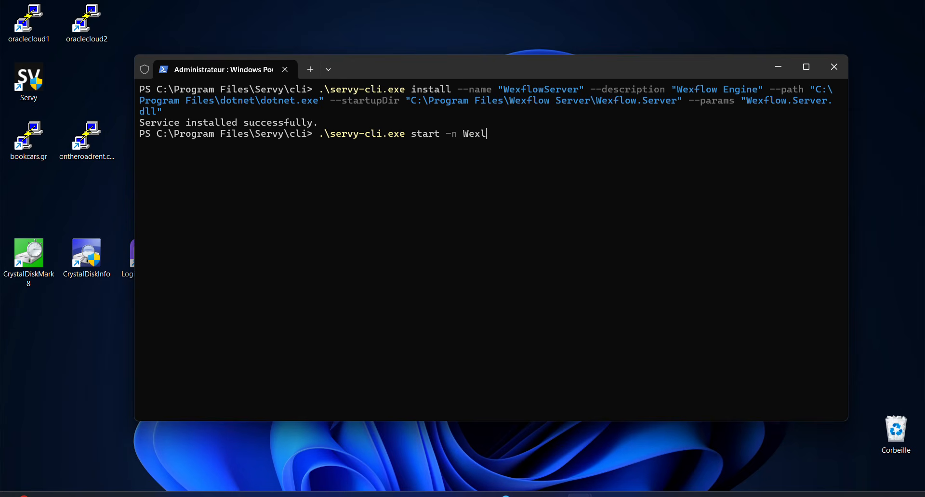
key("BackSpace")
type("flowServer")
key("Return")
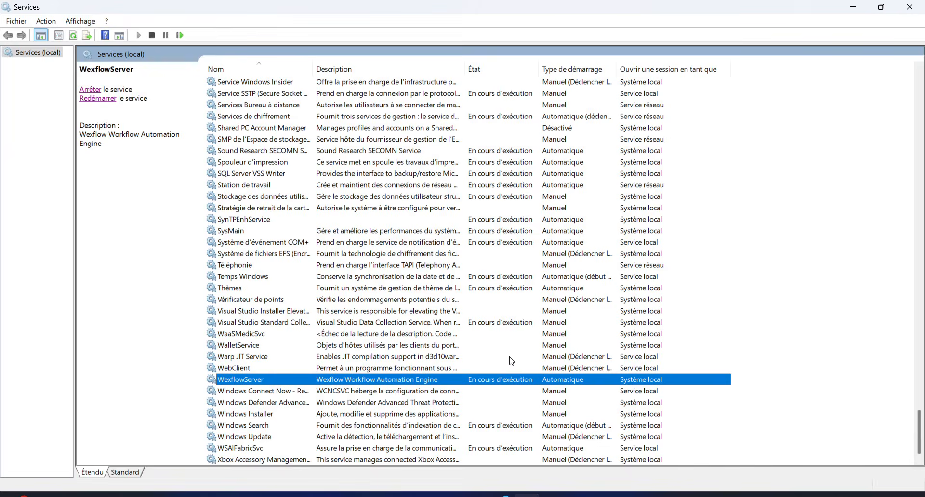
- Check the service by refreshing the Windows Services list and reloading the Wexflow dashboard in Chrome, and minimize both windows
key("F5")
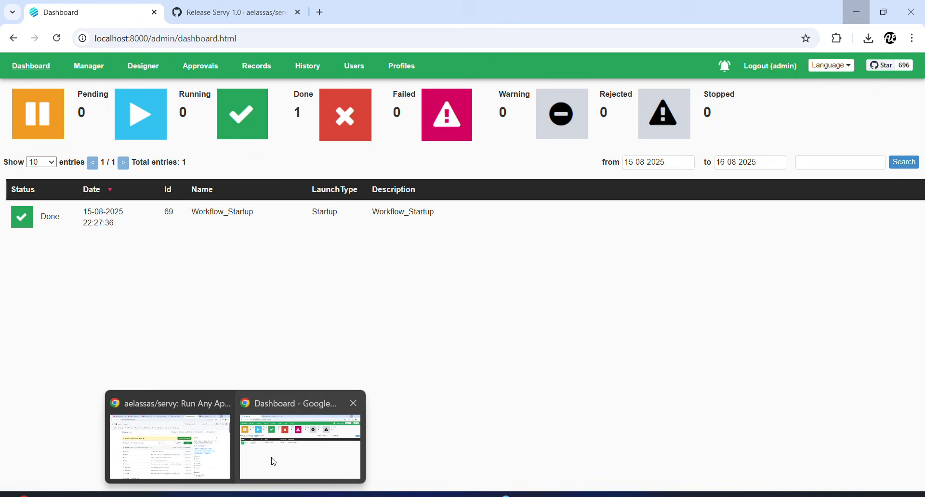
left_click(298, 441)
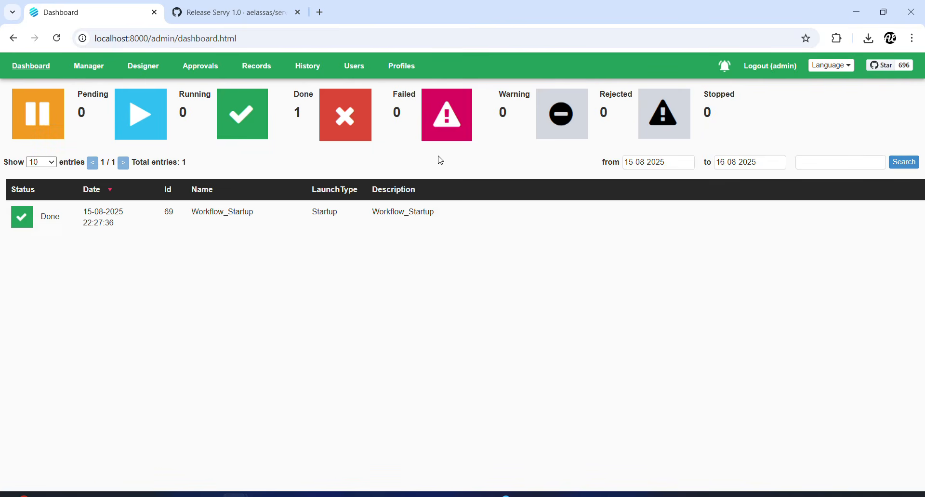
left_click(57, 38)
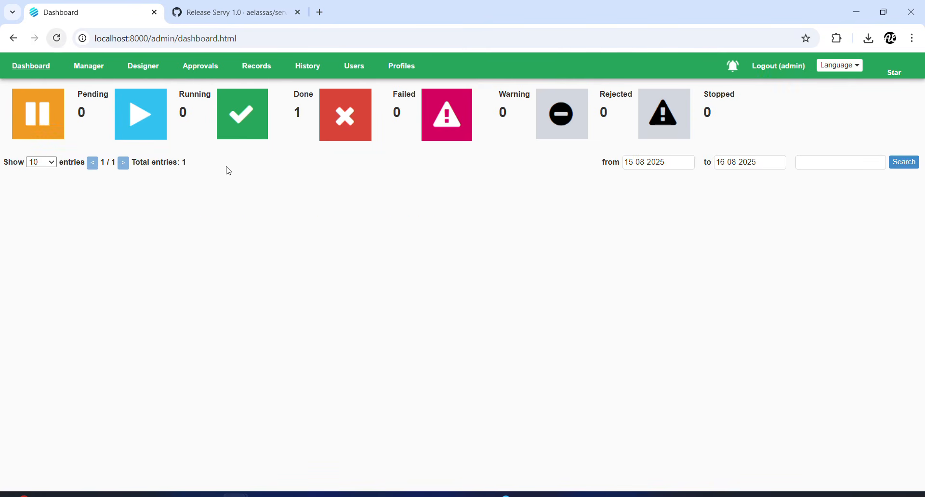
left_click(857, 12)
left_click(854, 7)
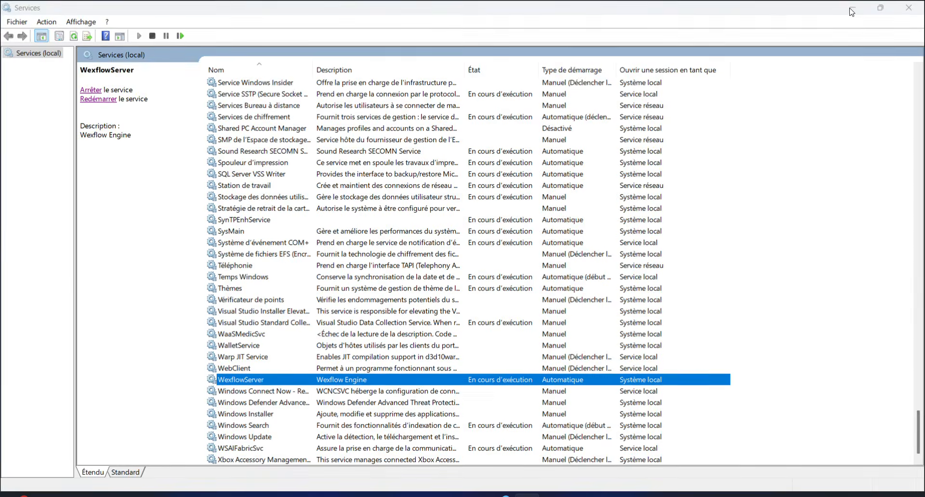